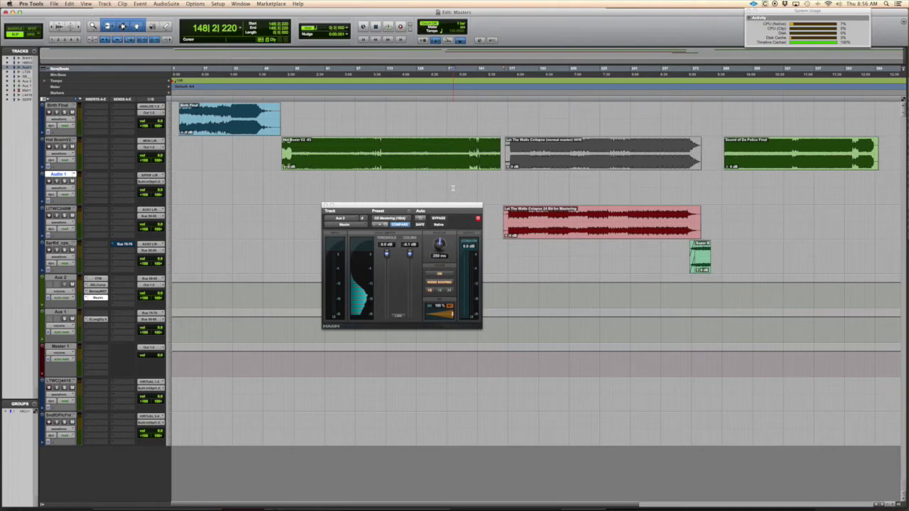
pyautogui.moveTo(447, 205); pyautogui.dragTo(456, 179)
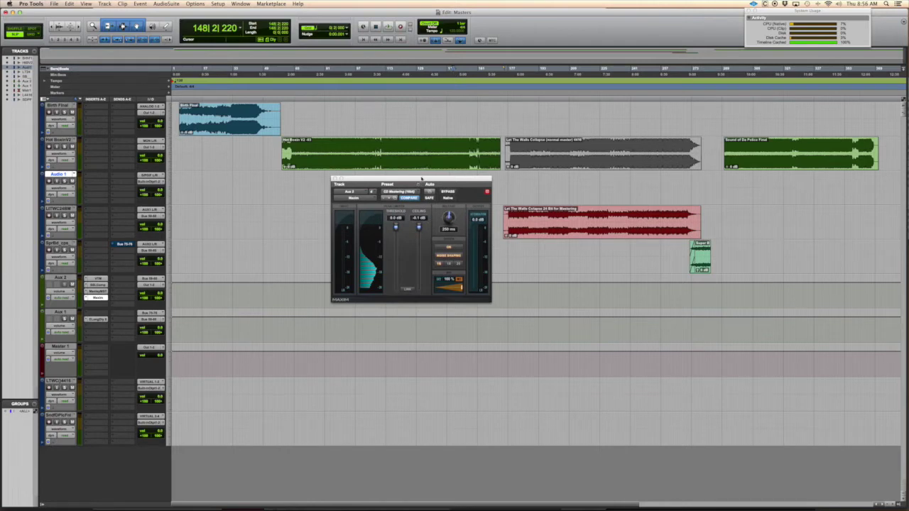
pyautogui.moveTo(435, 179); pyautogui.dragTo(438, 185)
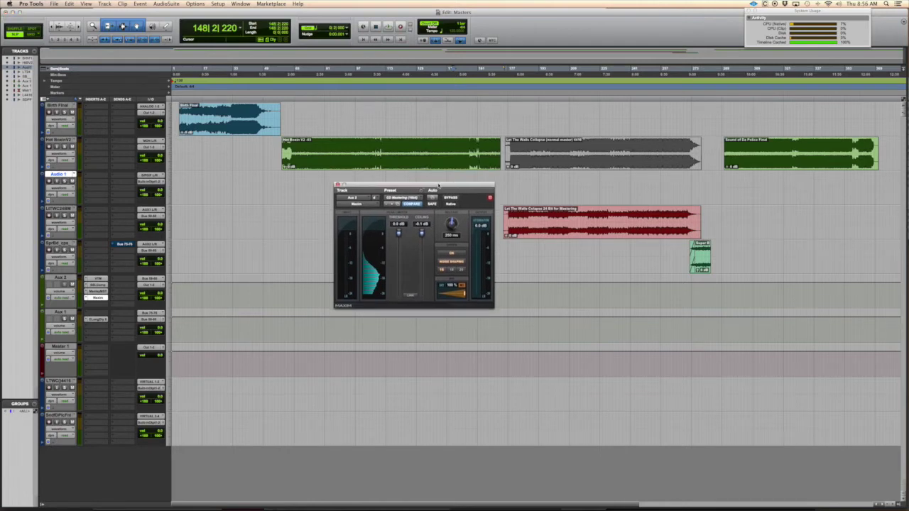
pyautogui.moveTo(513, 188); pyautogui.dragTo(697, 220)
pyautogui.click(505, 179)
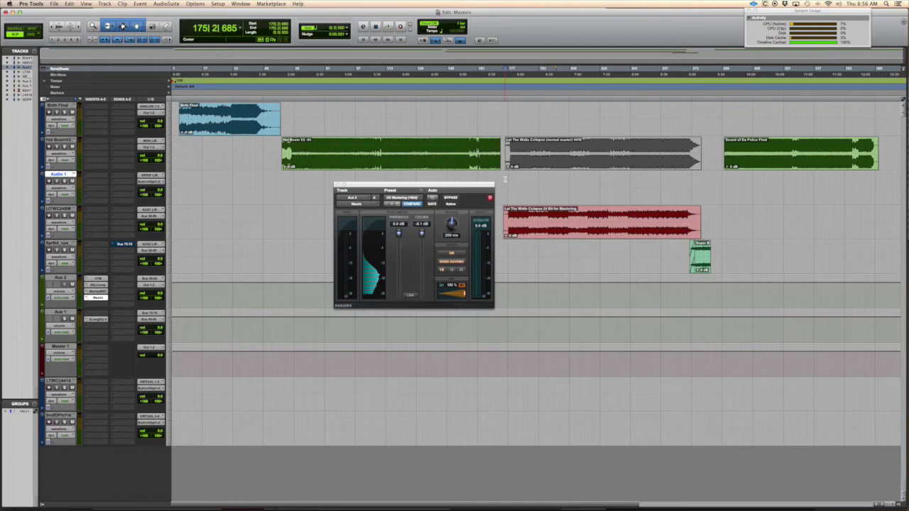
pyautogui.moveTo(414, 185); pyautogui.dragTo(439, 223)
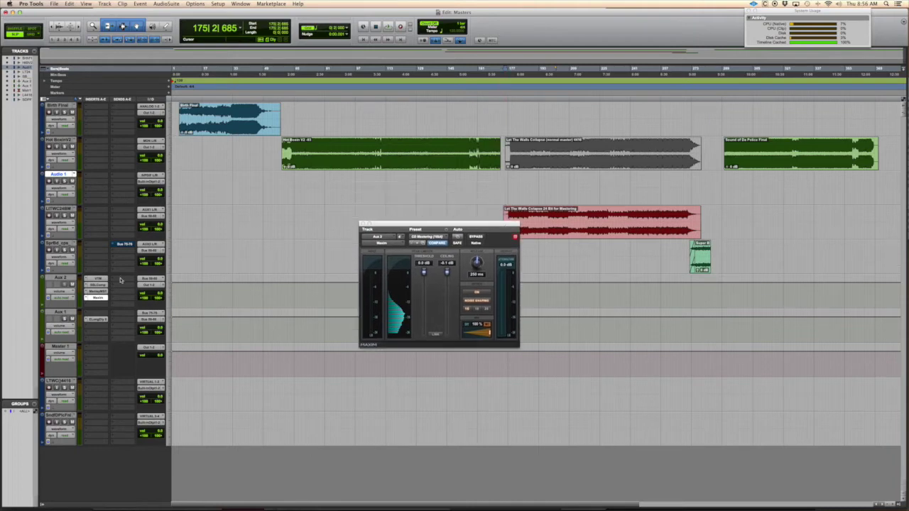
pyautogui.click(99, 297)
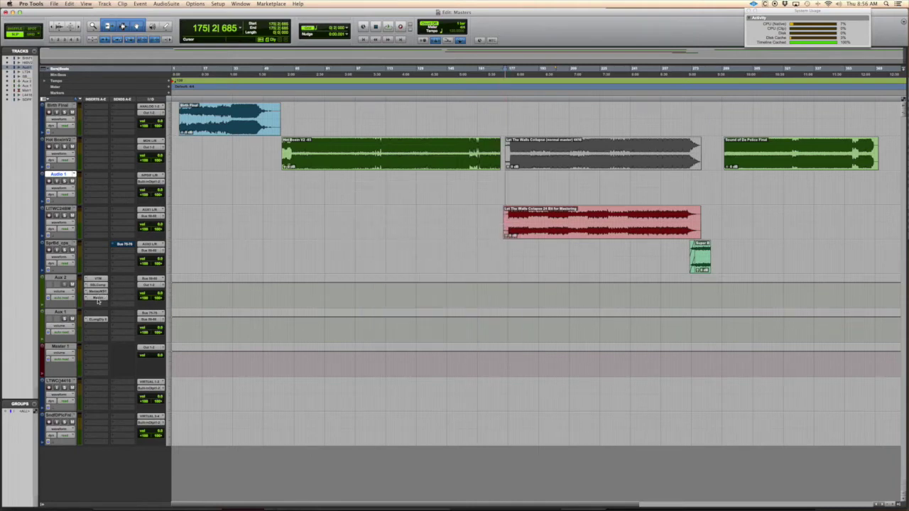
pyautogui.click(99, 297)
pyautogui.moveTo(426, 224); pyautogui.dragTo(446, 244)
pyautogui.moveTo(99, 281); pyautogui.dragTo(98, 295)
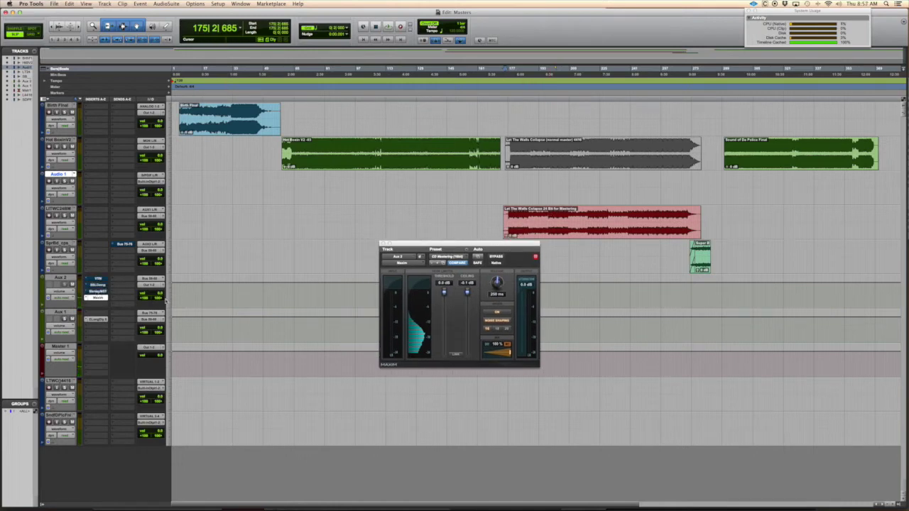
# Select the Sound of Da Police, Hot Bosin and Let The Walls Collapse clips to compare them.
pyautogui.click(481, 180)
pyautogui.click(775, 162)
pyautogui.click(454, 162)
pyautogui.click(572, 222)
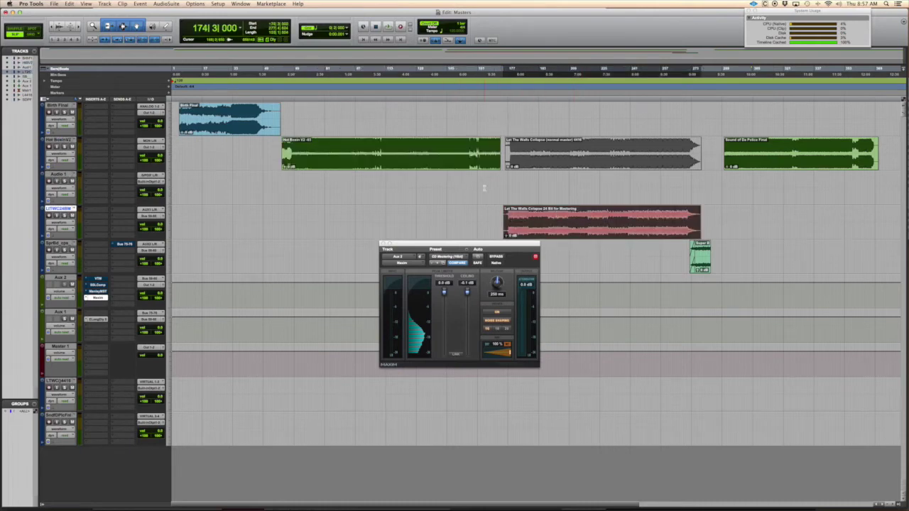
pyautogui.click(586, 170)
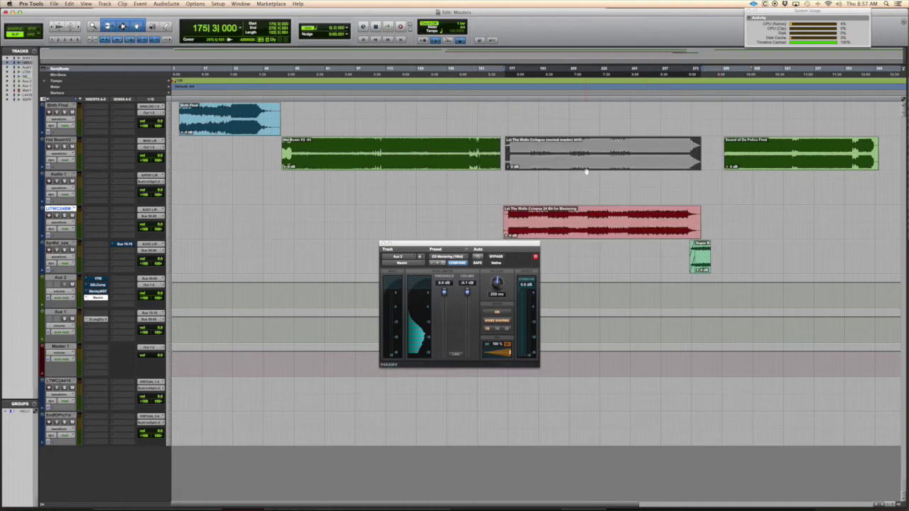
pyautogui.click(553, 236)
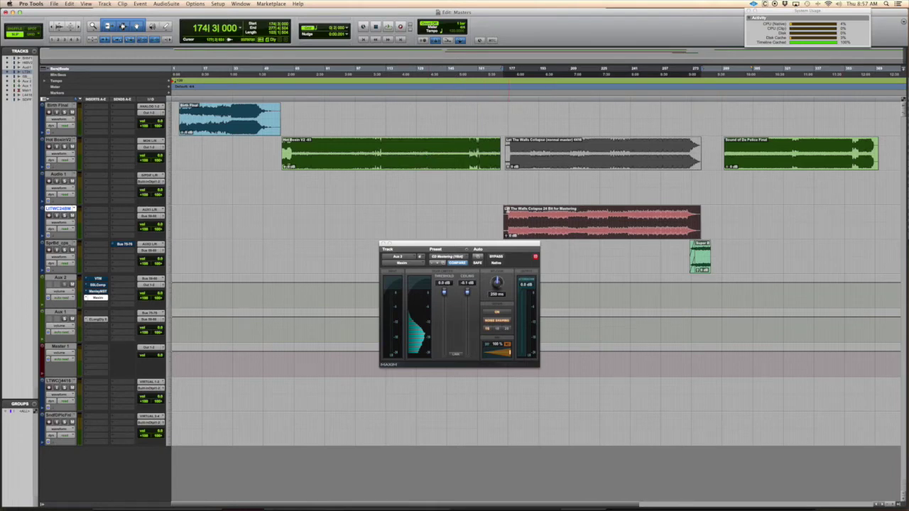
pyautogui.click(482, 187)
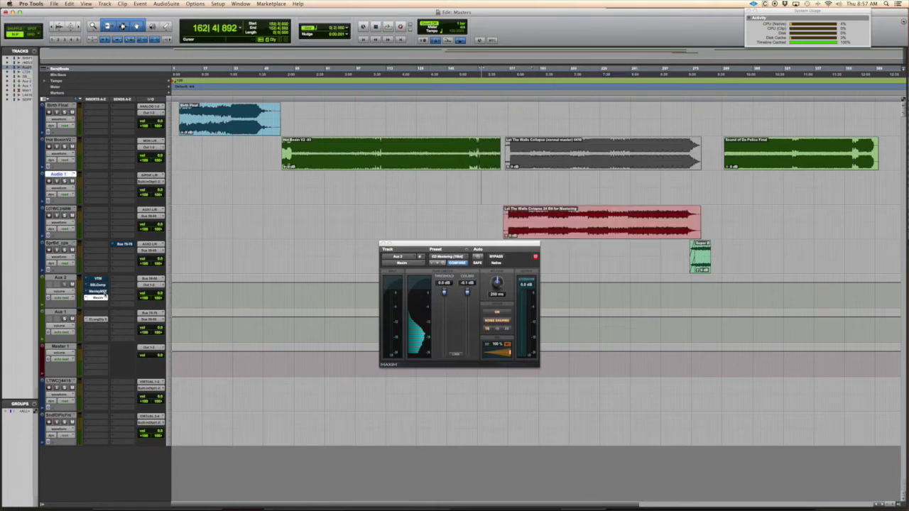
# Play the mastered song from a slightly later start point on Audio 1.
pyautogui.moveTo(458, 248); pyautogui.dragTo(476, 265)
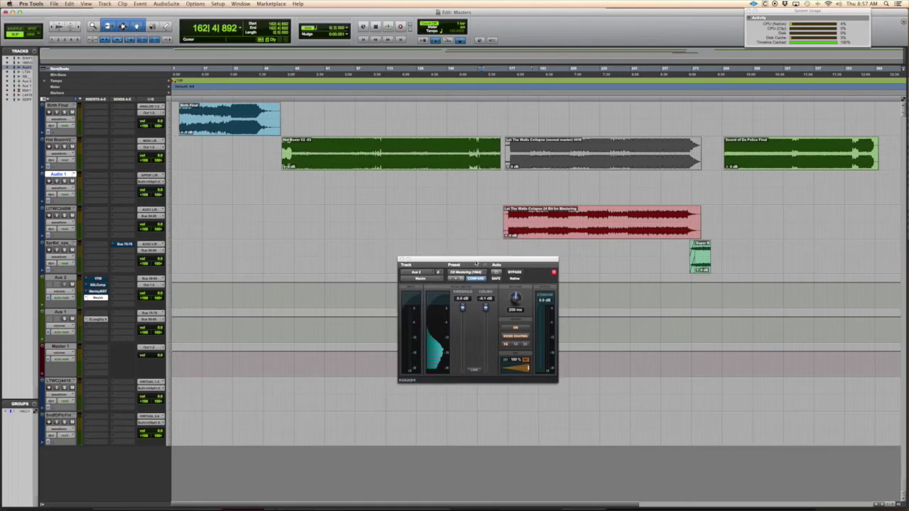
pyautogui.click(495, 178)
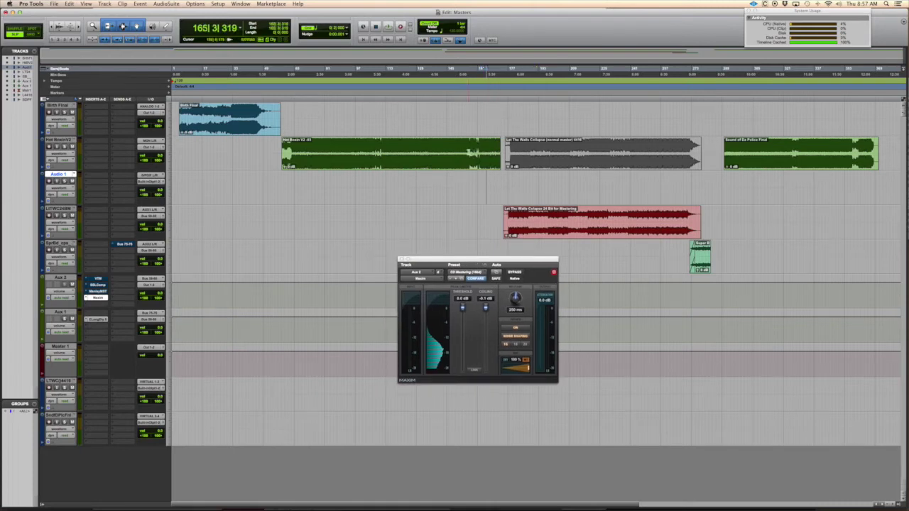
pyautogui.press('space')
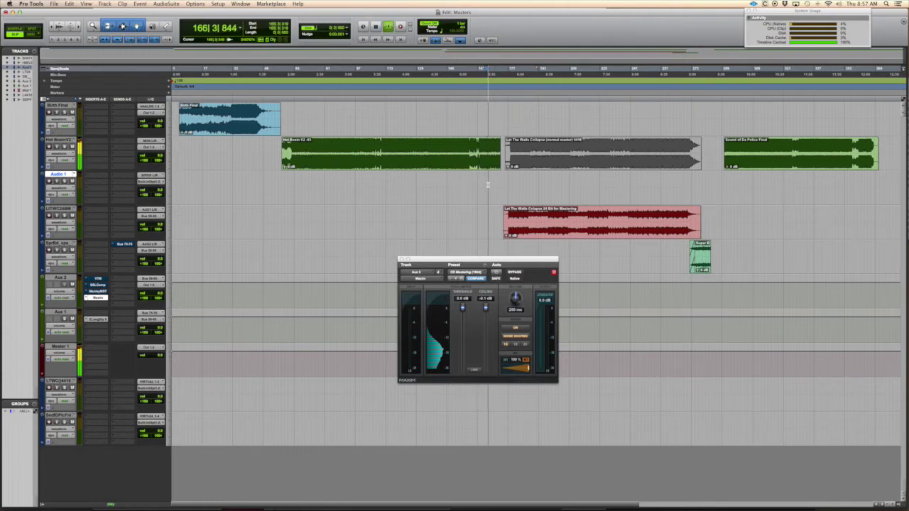
pyautogui.press('space')
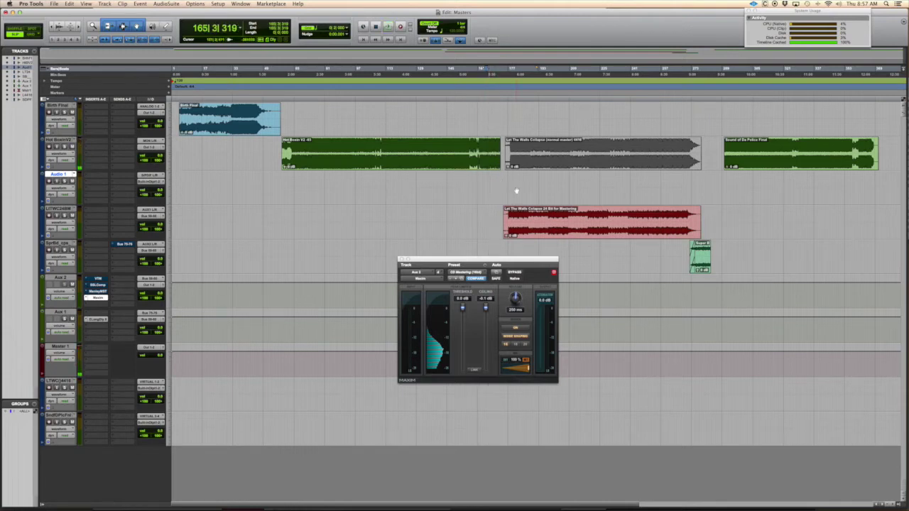
# Bypass the Aux 2 Maxim limiter and play the song from a new start point.
pyautogui.click(520, 186)
pyautogui.click(515, 272)
pyautogui.press('space')
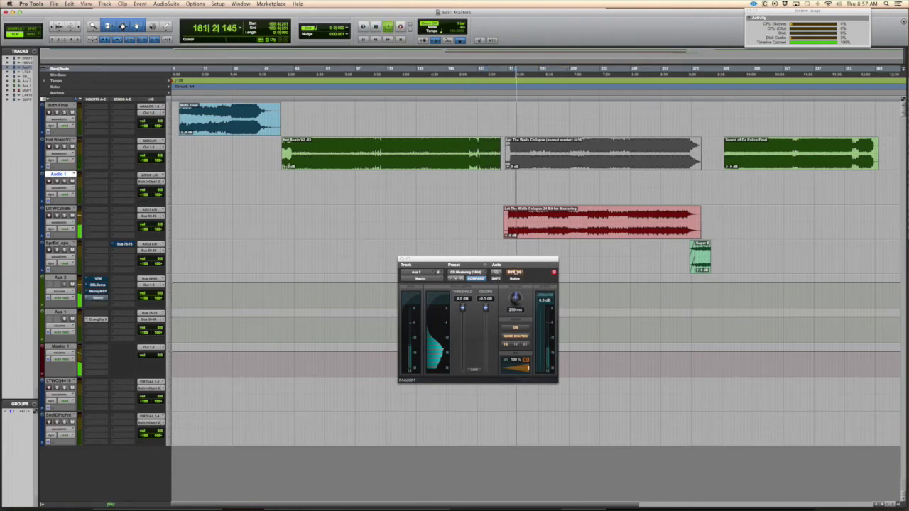
pyautogui.press('space')
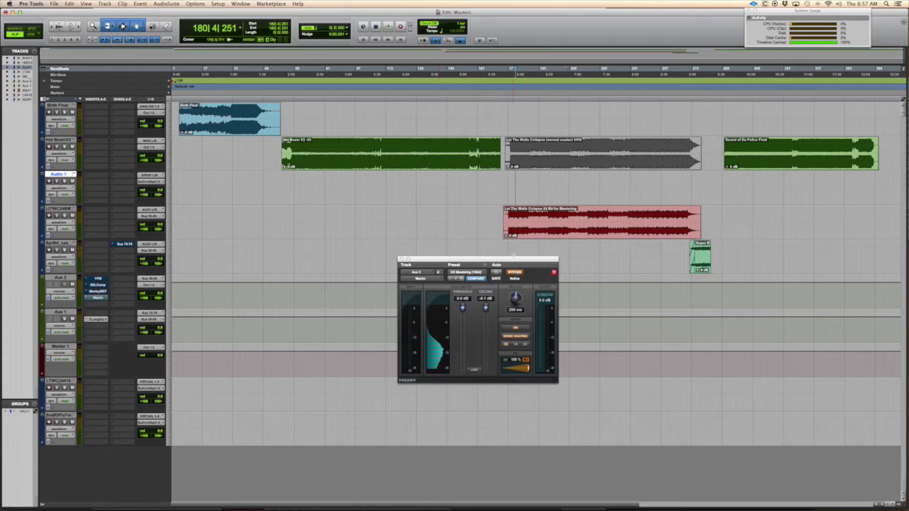
# Re-enable Maxim, play a short passage of the red clip, and lower the threshold to -7.0 dB.
pyautogui.moveTo(514, 260); pyautogui.dragTo(560, 252)
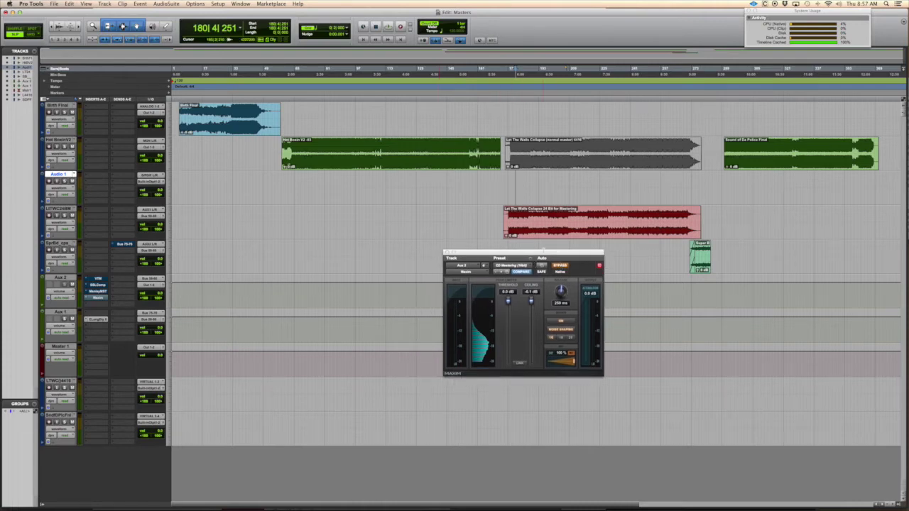
pyautogui.click(549, 267)
pyautogui.moveTo(510, 213); pyautogui.dragTo(524, 222)
pyautogui.scroll(2, 512, 196)
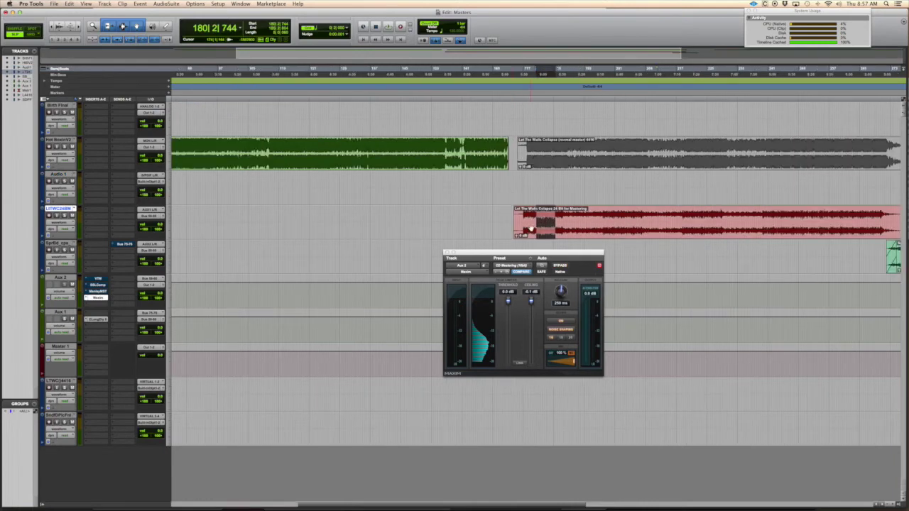
pyautogui.press('space')
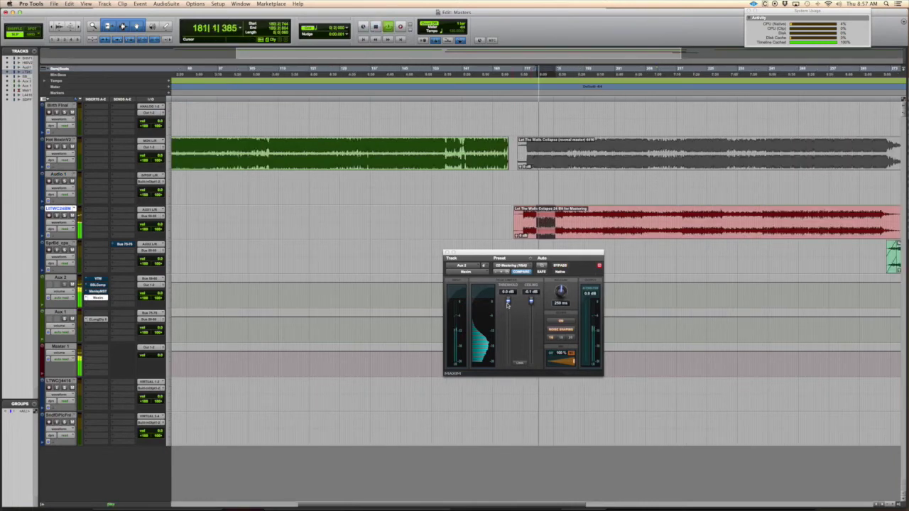
pyautogui.press('space')
pyautogui.moveTo(508, 303); pyautogui.dragTo(508, 323)
pyautogui.press('space')
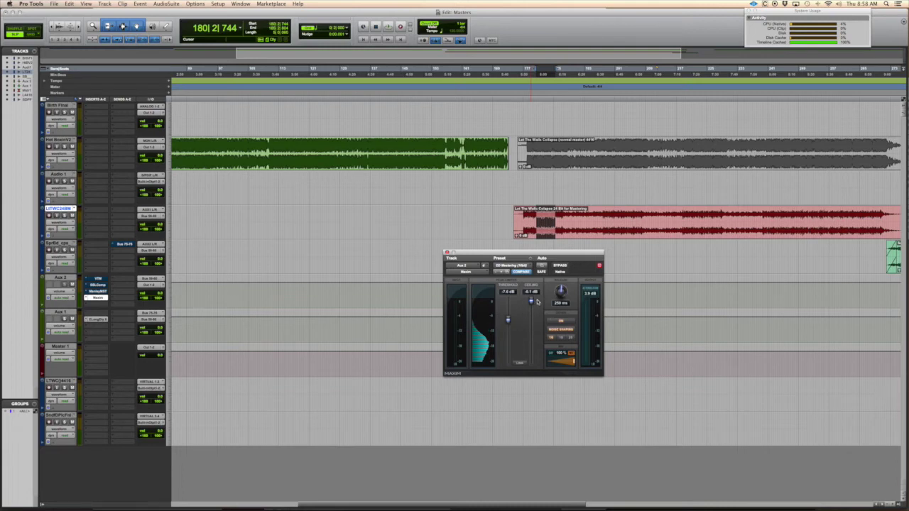
# Try a lower ceiling and heavy threshold during playback, then reset both to 0.0 dB.
pyautogui.moveTo(532, 301); pyautogui.dragTo(533, 315)
pyautogui.press('space')
pyautogui.moveTo(508, 322); pyautogui.dragTo(508, 365)
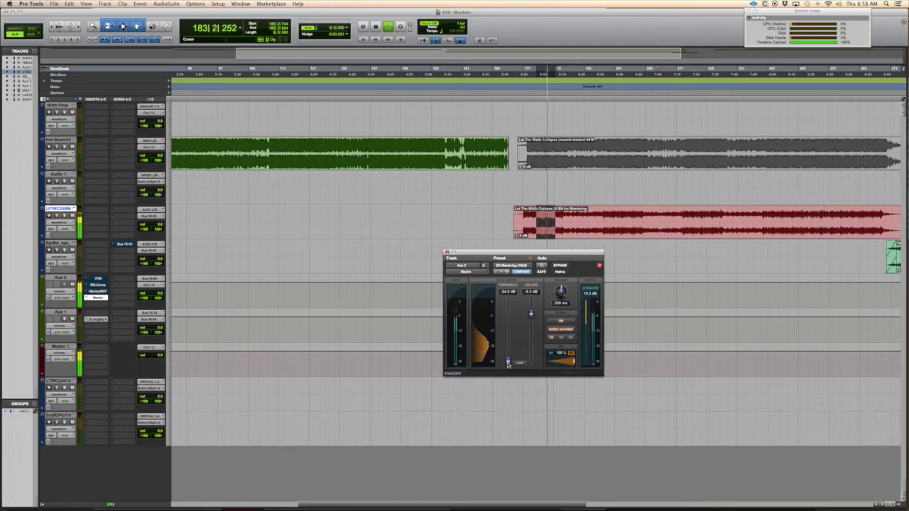
pyautogui.press('space')
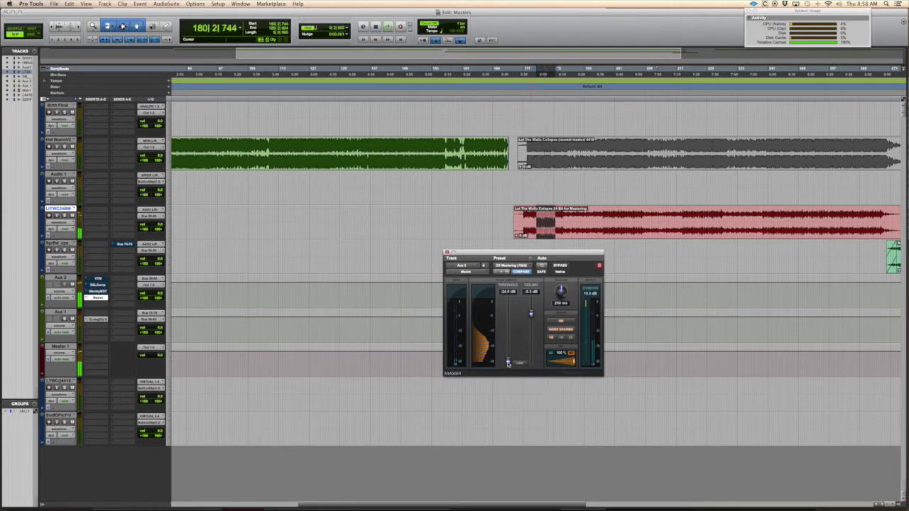
pyautogui.keyDown('alt'); pyautogui.click(508, 363); pyautogui.keyUp('alt')
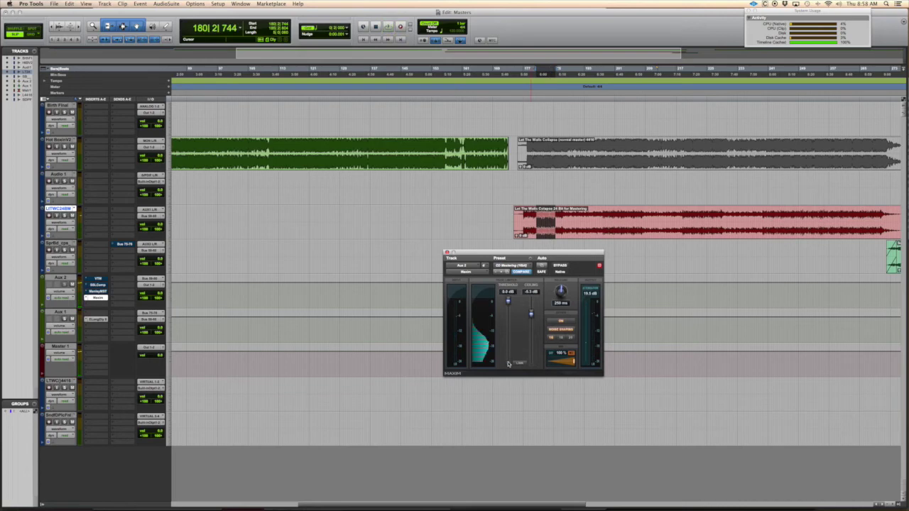
pyautogui.keyDown('alt'); pyautogui.click(532, 300); pyautogui.keyUp('alt')
pyautogui.moveTo(532, 301); pyautogui.dragTo(532, 302)
# While playing, lower the threshold to about -8.8 dB, toggle dither, then settle at -7.7 dB.
pyautogui.press('space')
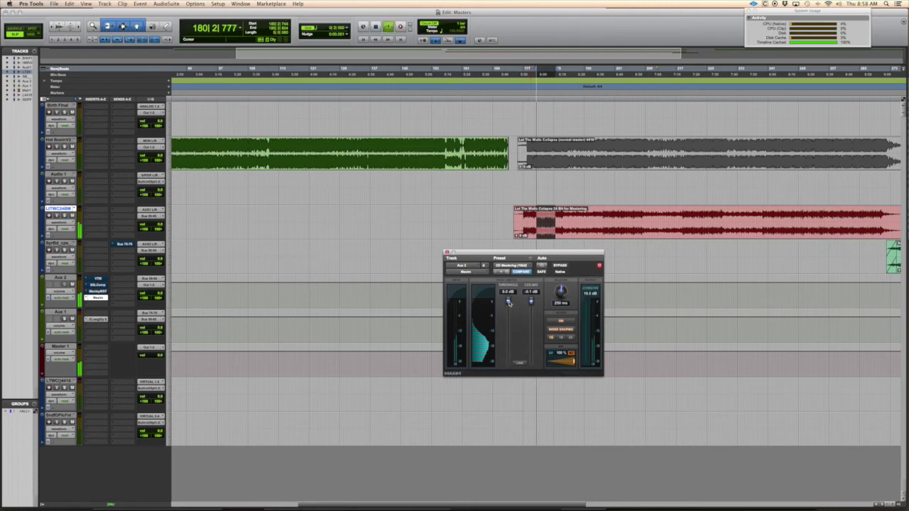
pyautogui.moveTo(507, 301); pyautogui.dragTo(509, 317)
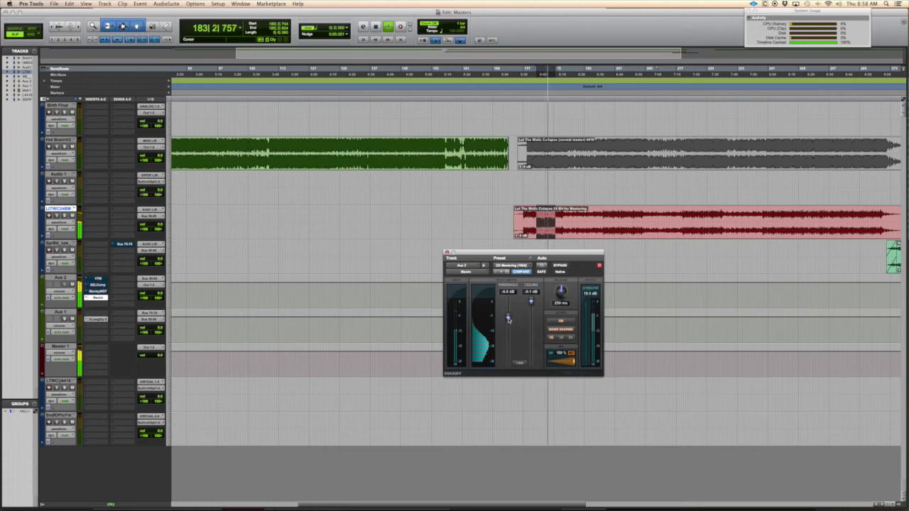
pyautogui.moveTo(508, 318); pyautogui.dragTo(508, 326)
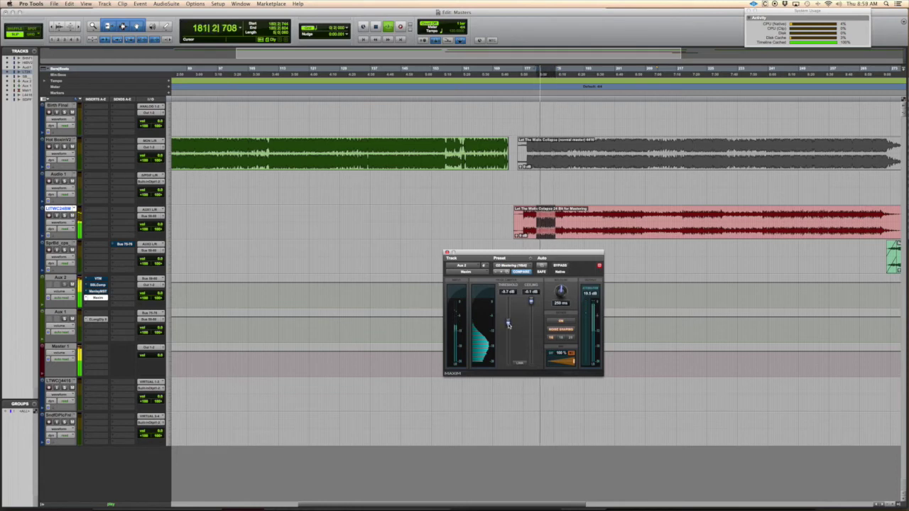
pyautogui.click(559, 321)
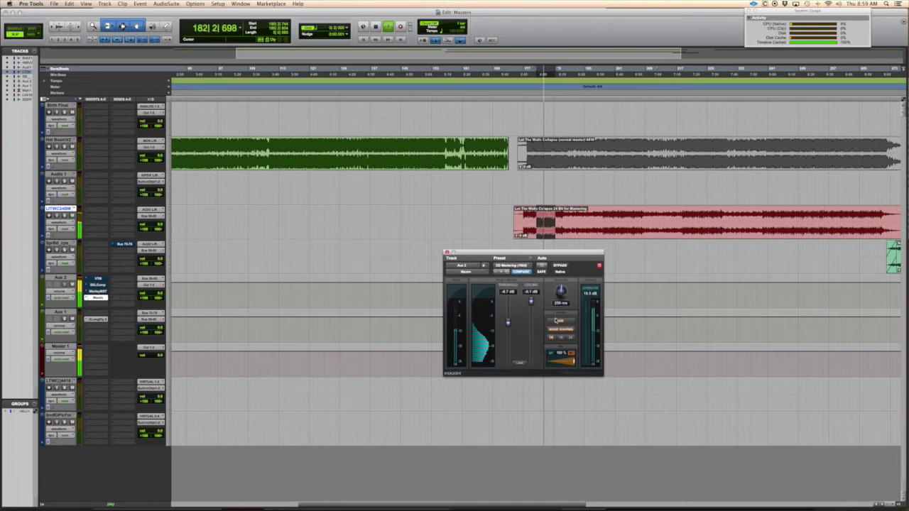
pyautogui.moveTo(508, 323); pyautogui.dragTo(509, 320)
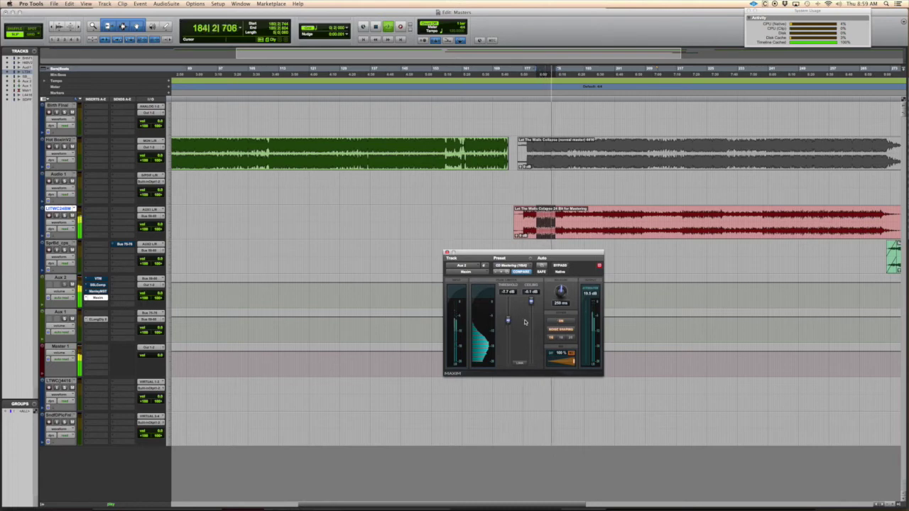
pyautogui.press('space')
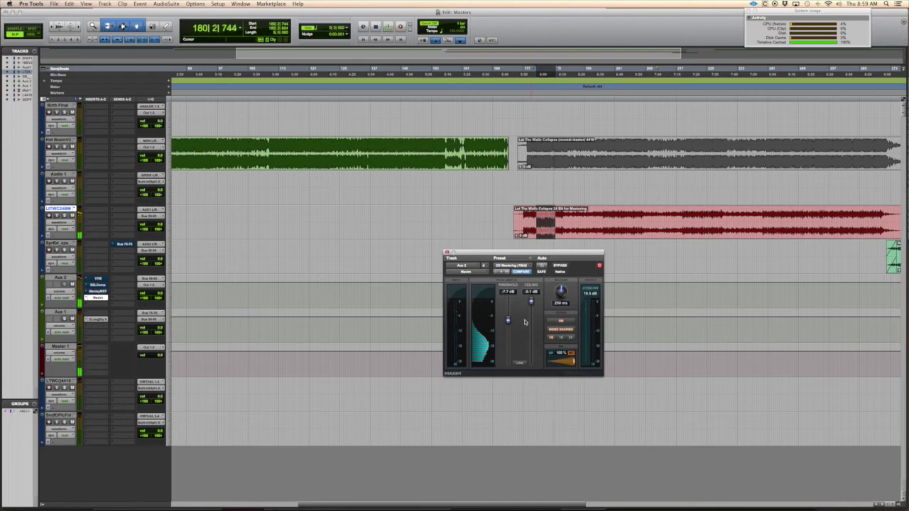
pyautogui.click(484, 208)
pyautogui.press('space')
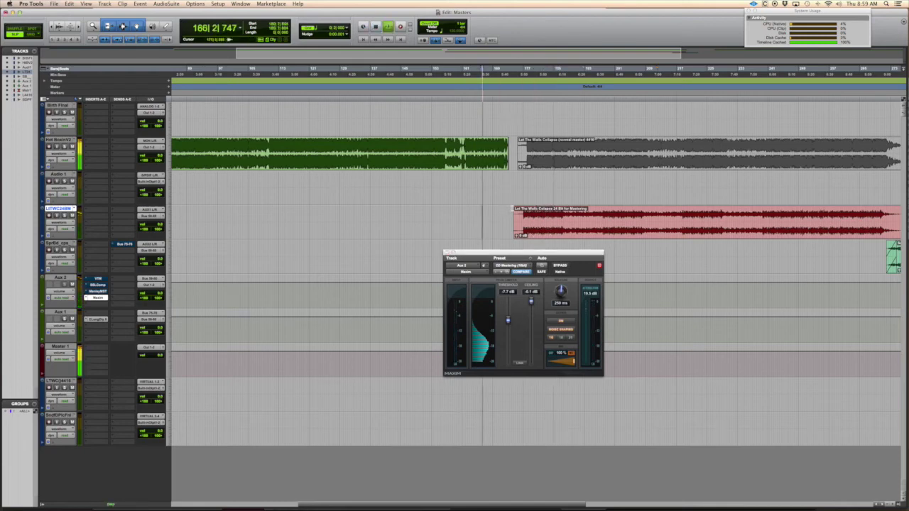
pyautogui.click(540, 220)
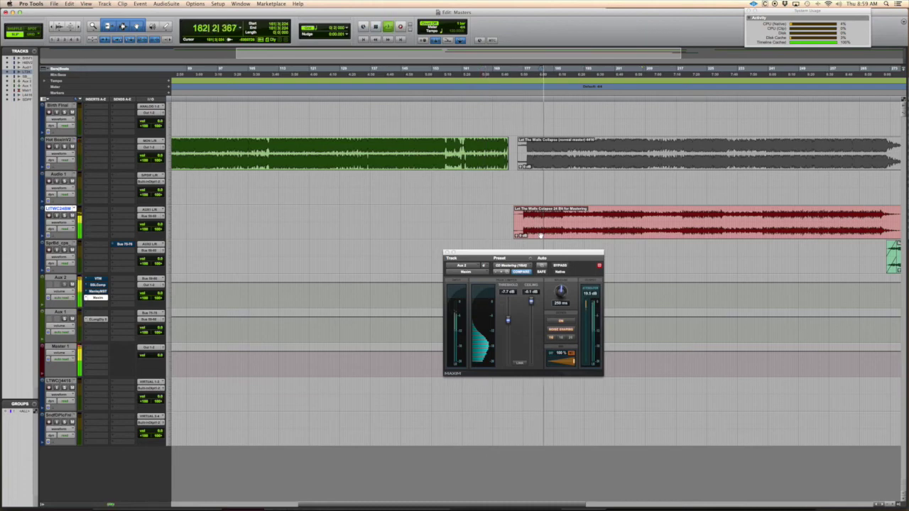
pyautogui.press('space')
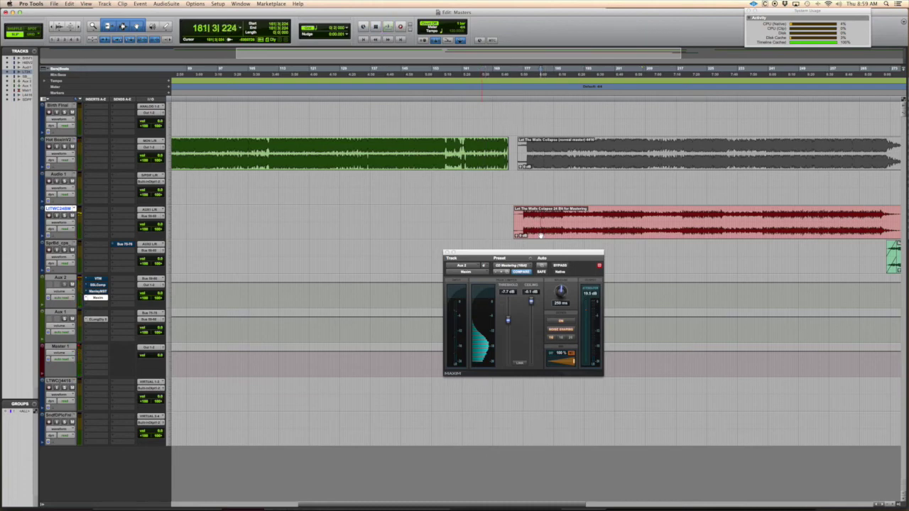
pyautogui.click(560, 266)
pyautogui.press('space')
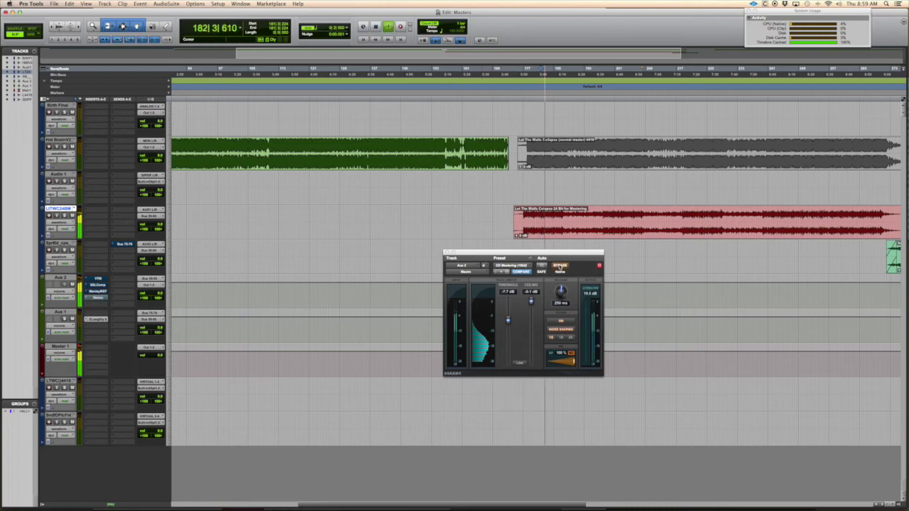
pyautogui.click(559, 266)
pyautogui.press('space')
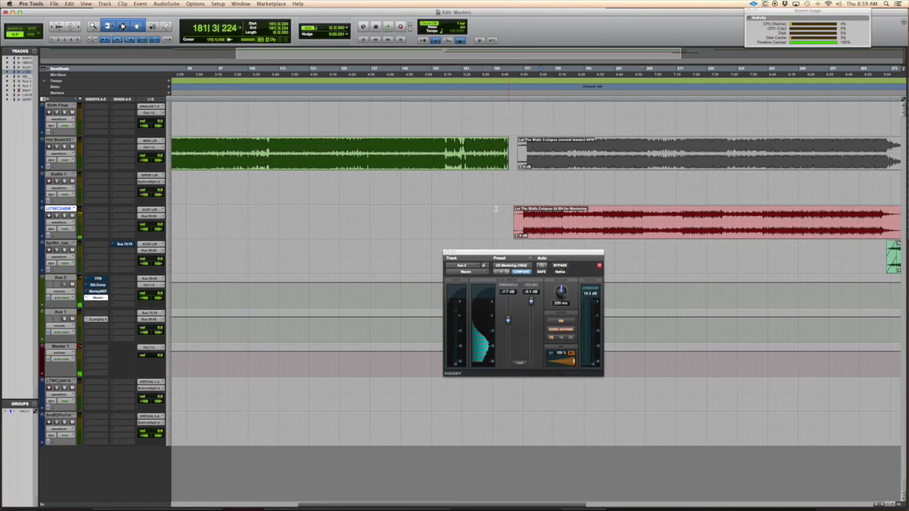
# Duplicate Maxim into the next Aux 2 insert slot, raise its threshold to about -2.8 dB, and play.
pyautogui.moveTo(97, 297); pyautogui.dragTo(99, 304)
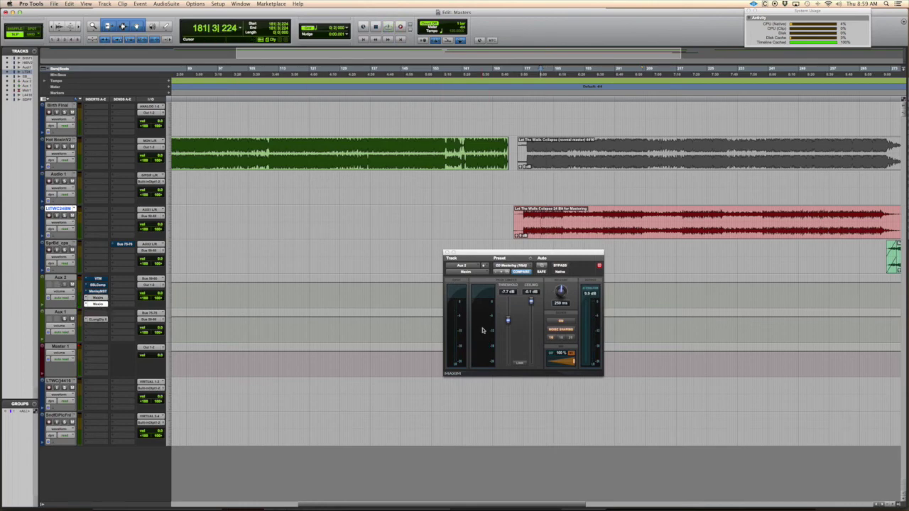
pyautogui.moveTo(508, 321); pyautogui.dragTo(508, 304)
pyautogui.press('space')
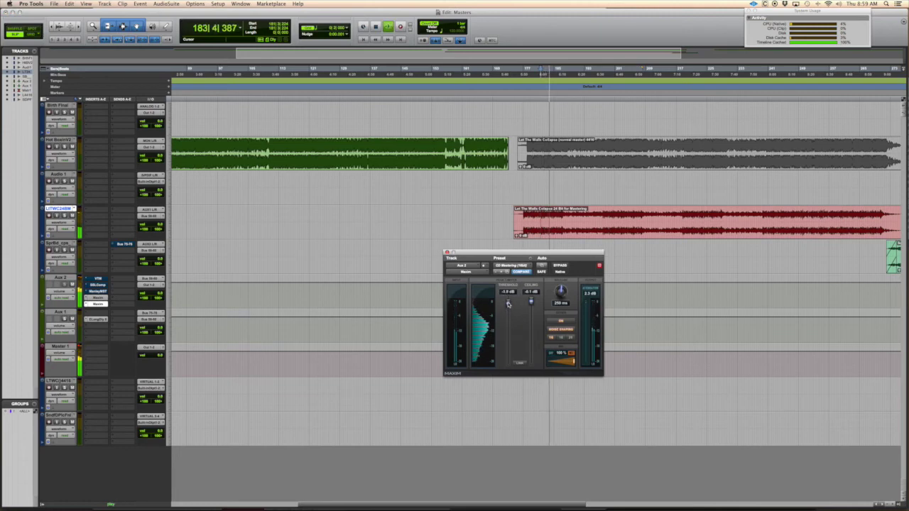
pyautogui.press('space')
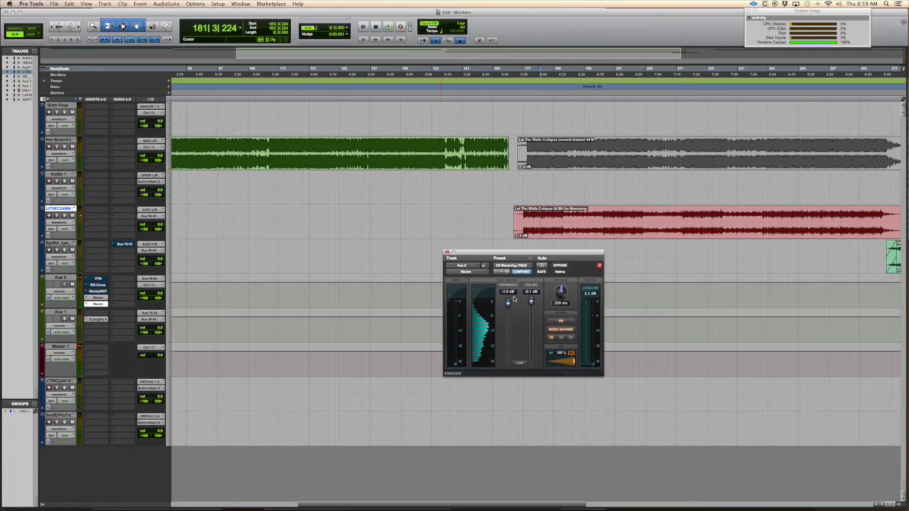
# Play again with the second Maxim bypassed from bar 170, then zoom out and mark the red clip.
pyautogui.press('space')
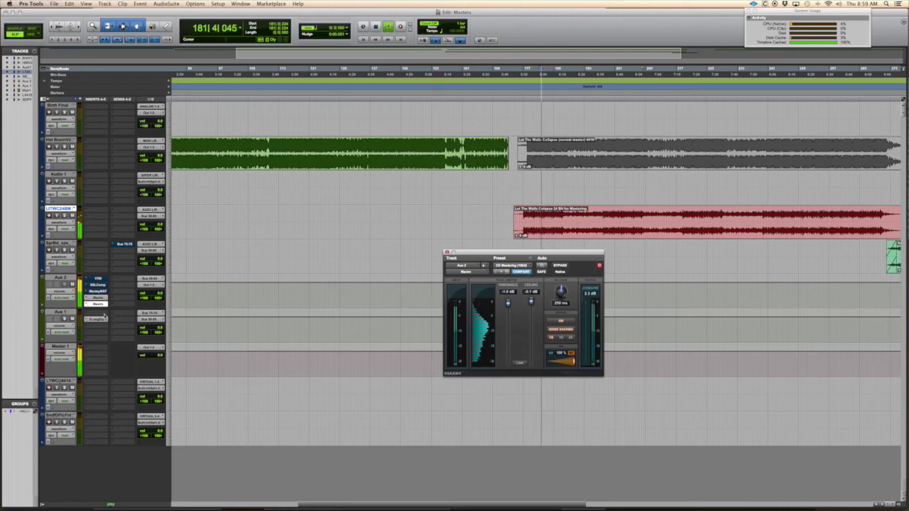
pyautogui.keyDown('super'); pyautogui.click(103, 305); pyautogui.keyUp('super')
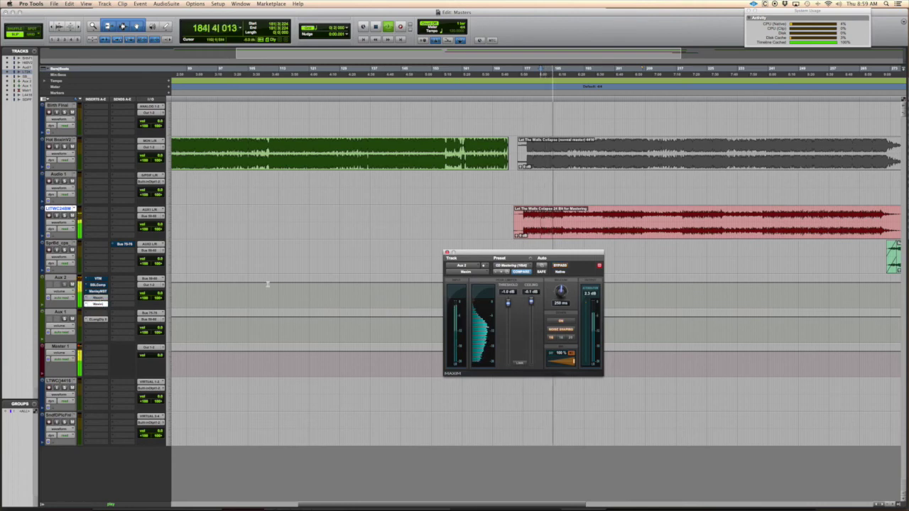
pyautogui.click(496, 209)
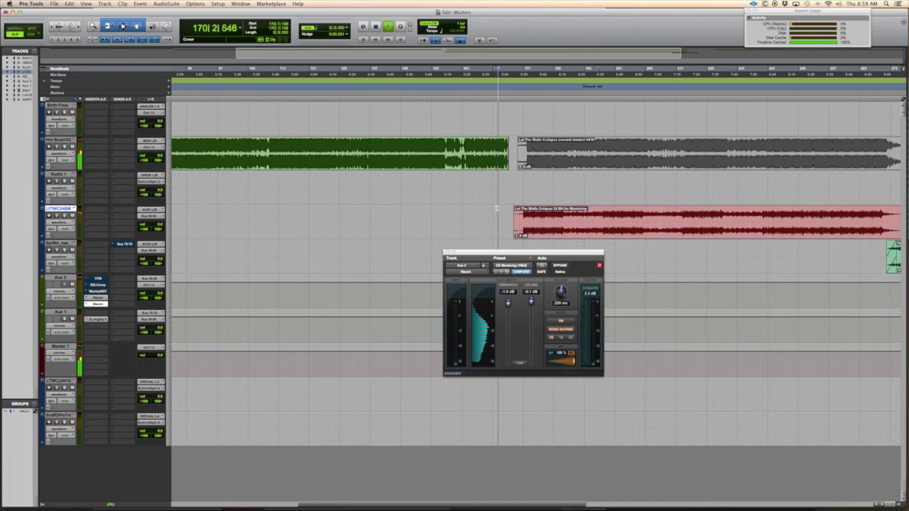
pyautogui.press('space')
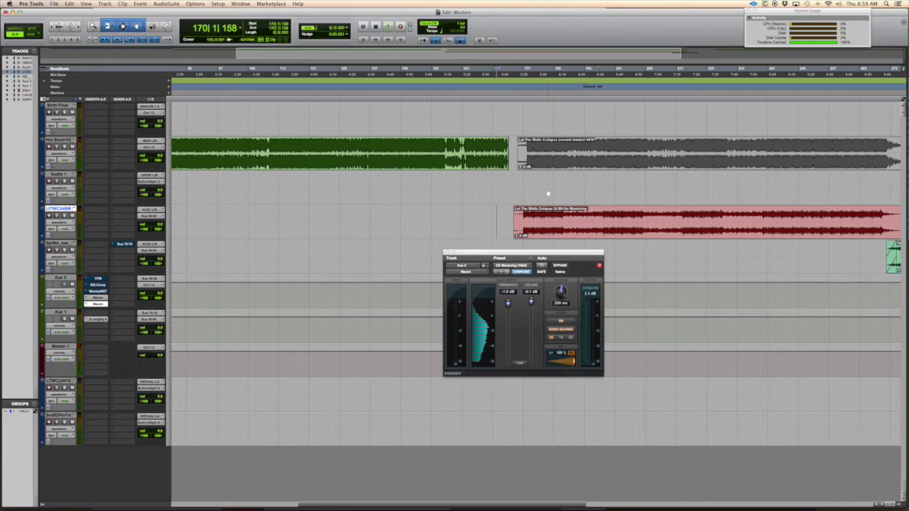
pyautogui.press('super+bracketleft')
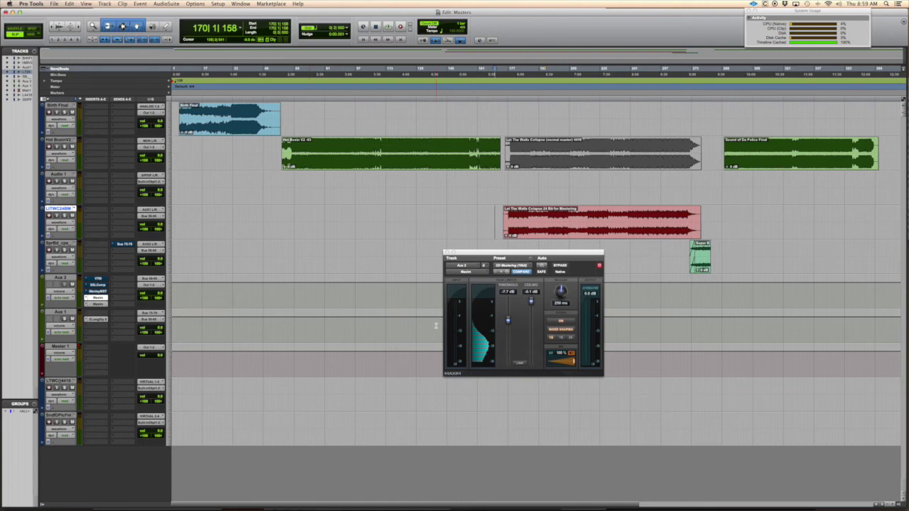
pyautogui.click(534, 228)
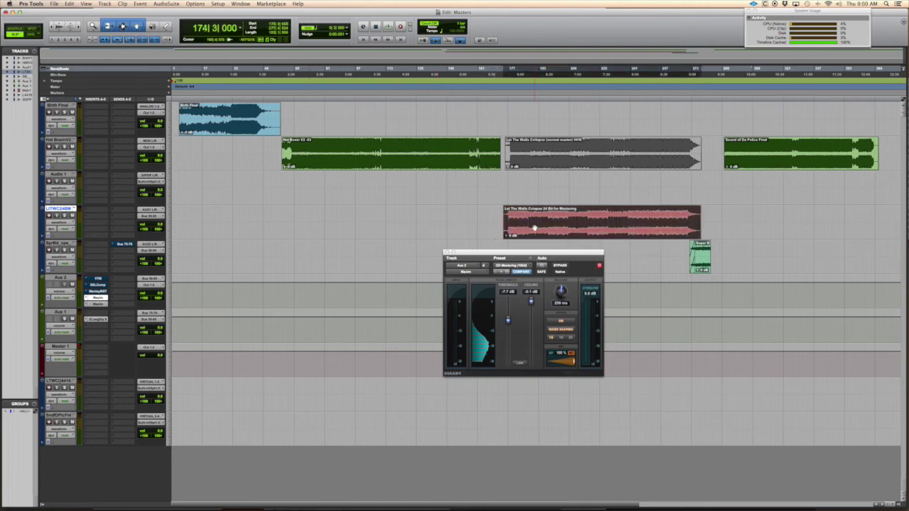
pyautogui.click(104, 299)
pyautogui.click(103, 299)
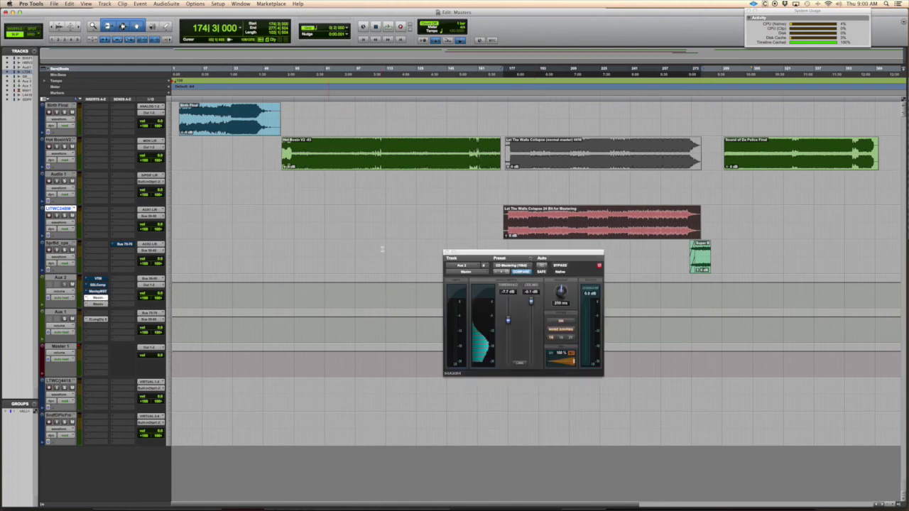
pyautogui.click(504, 181)
pyautogui.click(513, 231)
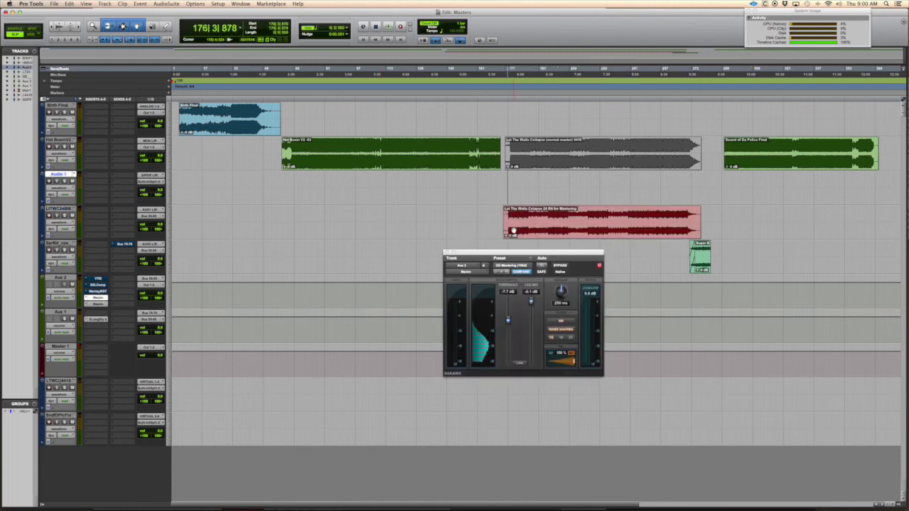
pyautogui.press('super+bracketright')
pyautogui.click(546, 237)
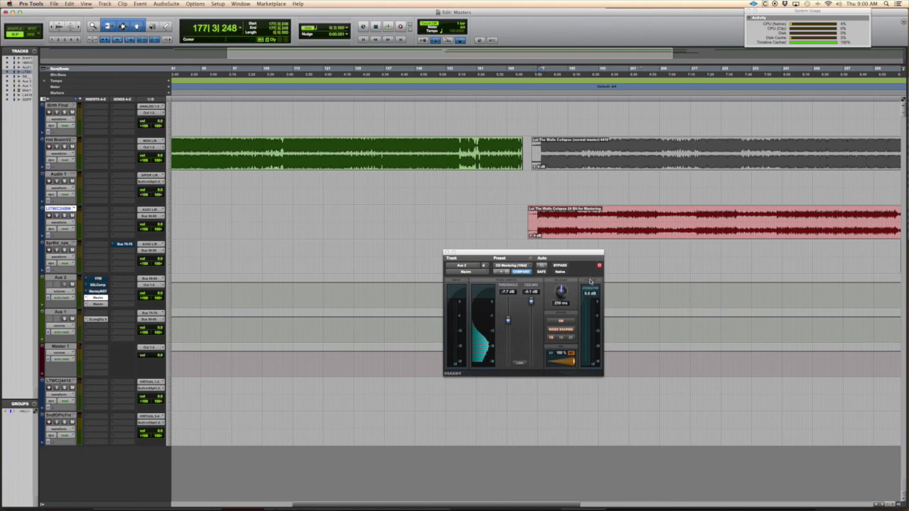
pyautogui.click(538, 220)
pyautogui.click(505, 215)
pyautogui.press('super+bracketleft')
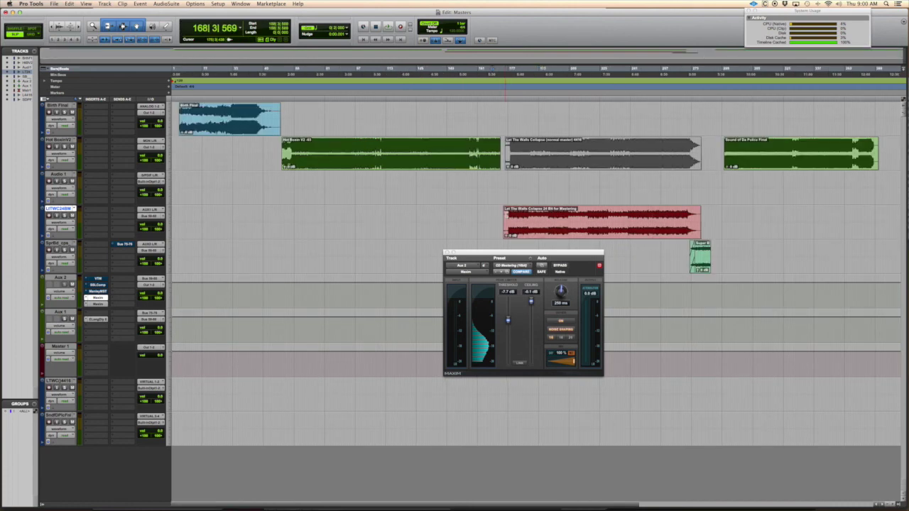